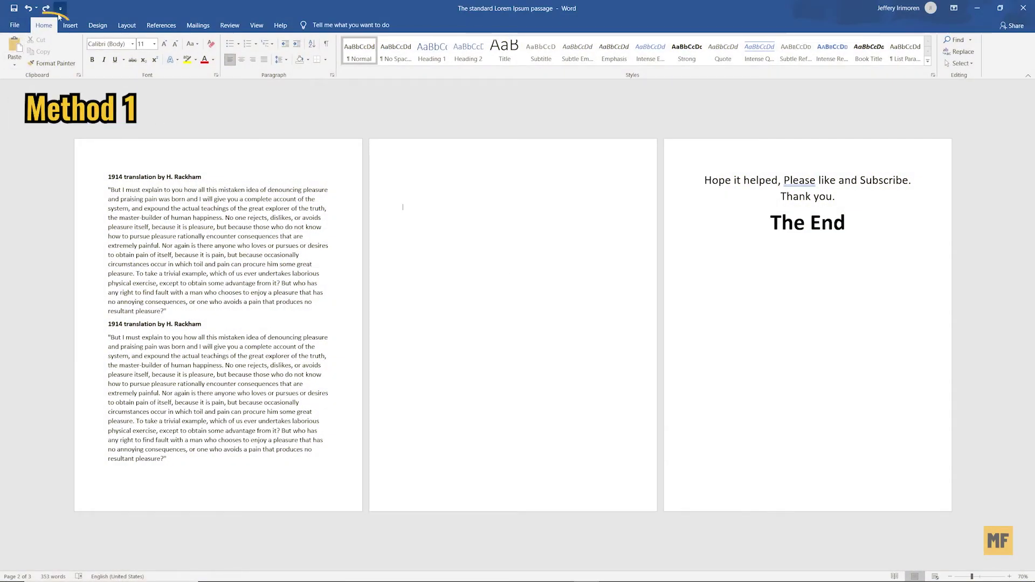
Show formatting marks, then delete the blank page's three empty paragraphs and the section break.
click(327, 44)
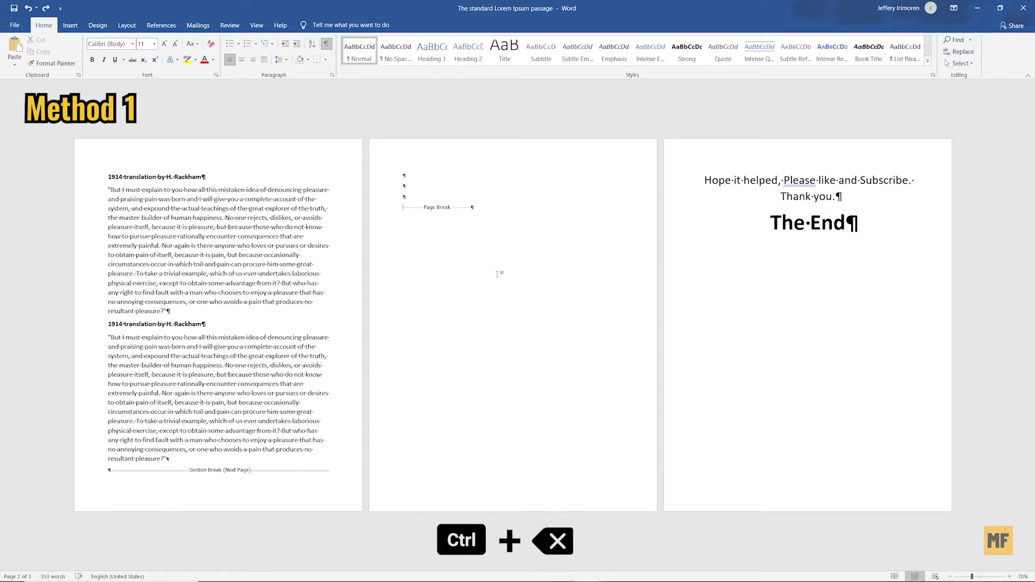
key(ctrl+BackSpace)
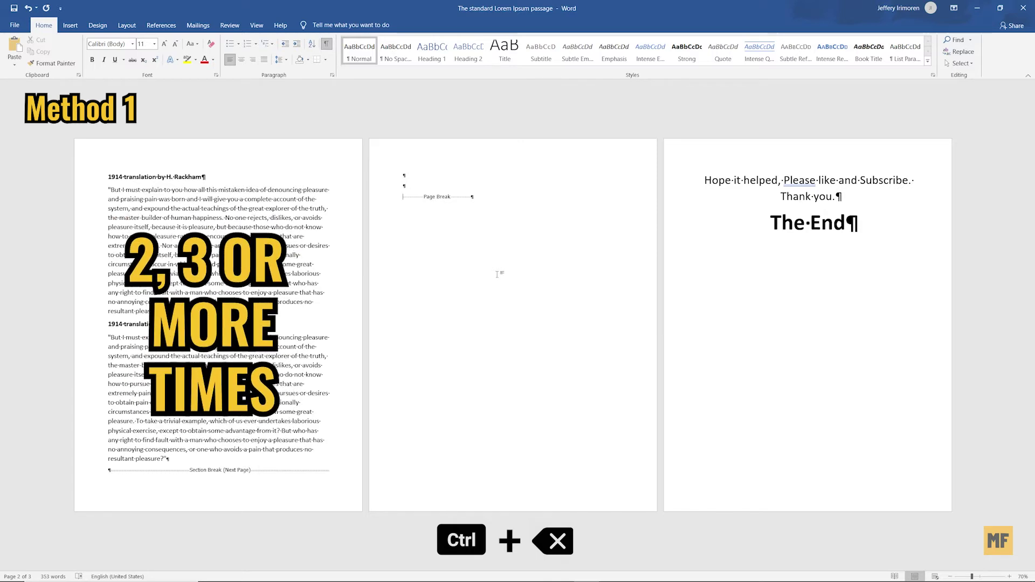
key(ctrl+BackSpace)
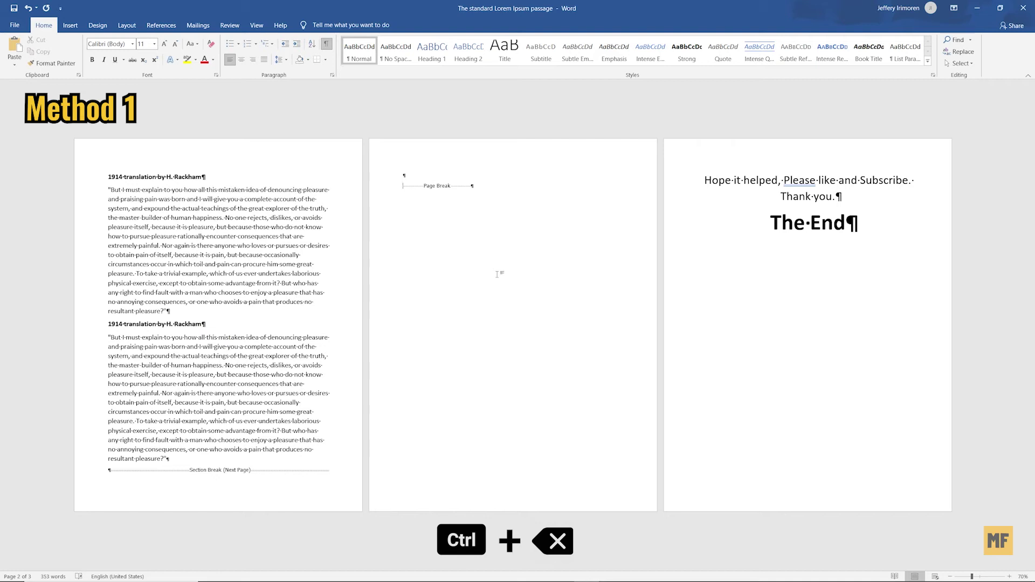
key(ctrl+BackSpace)
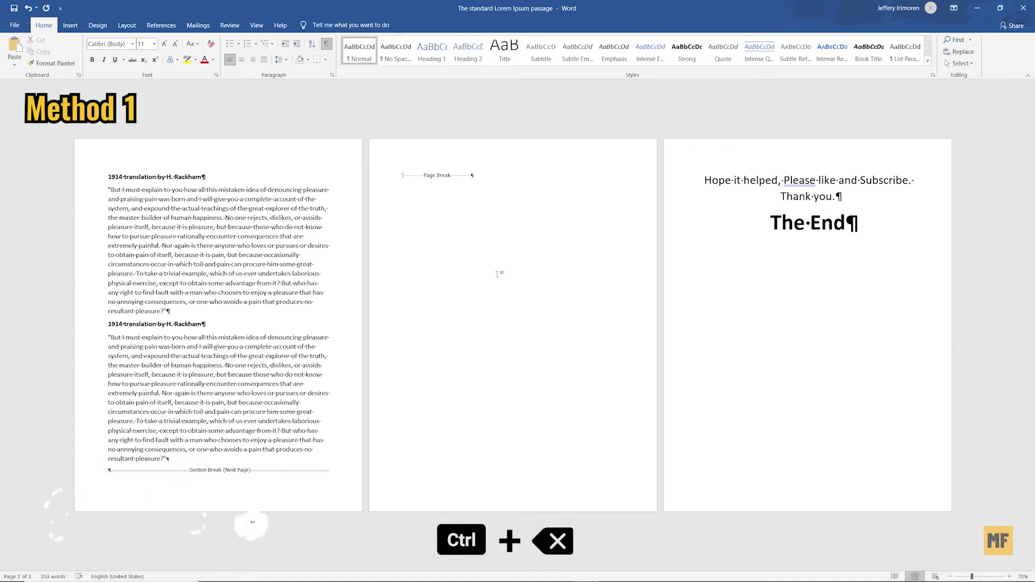
key(ctrl+BackSpace)
key(ctrl+BackSpace)
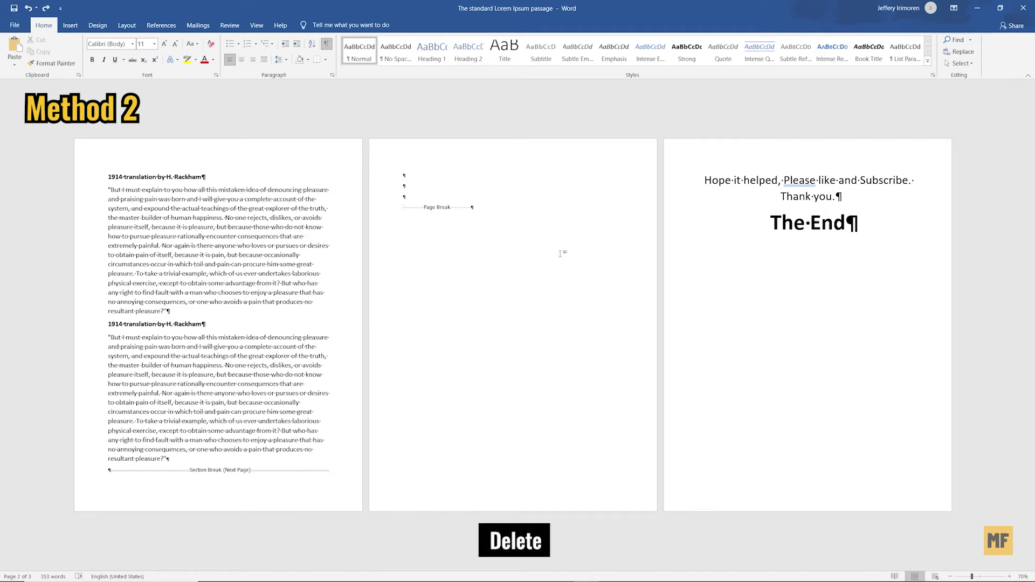
Delete the Page Break marker on the blank middle page.
key(Delete)
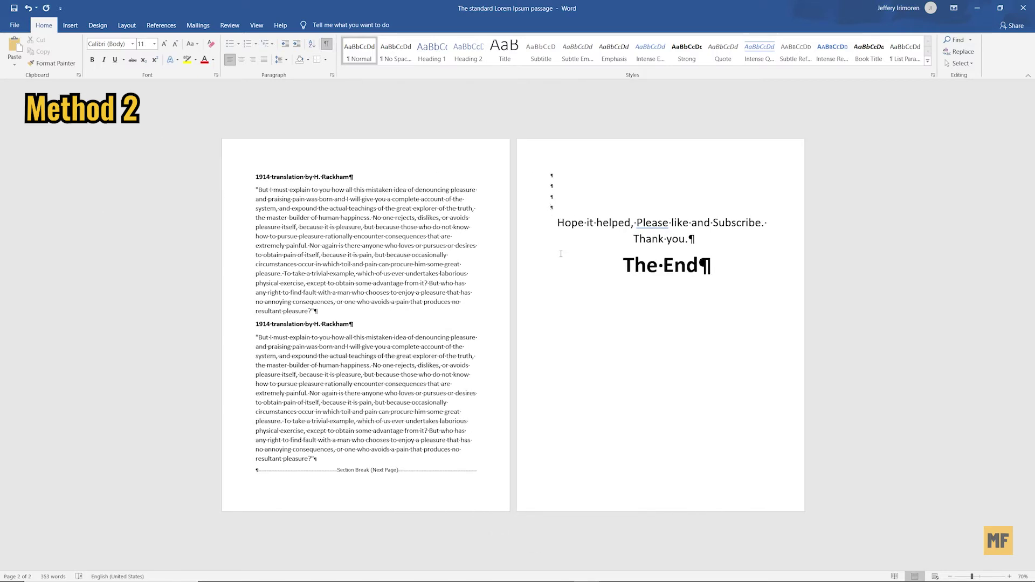
Remove the empty paragraph marks above the closing thank-you text on page two.
key(BackSpace)
key(BackSpace)
key(BackSpace)
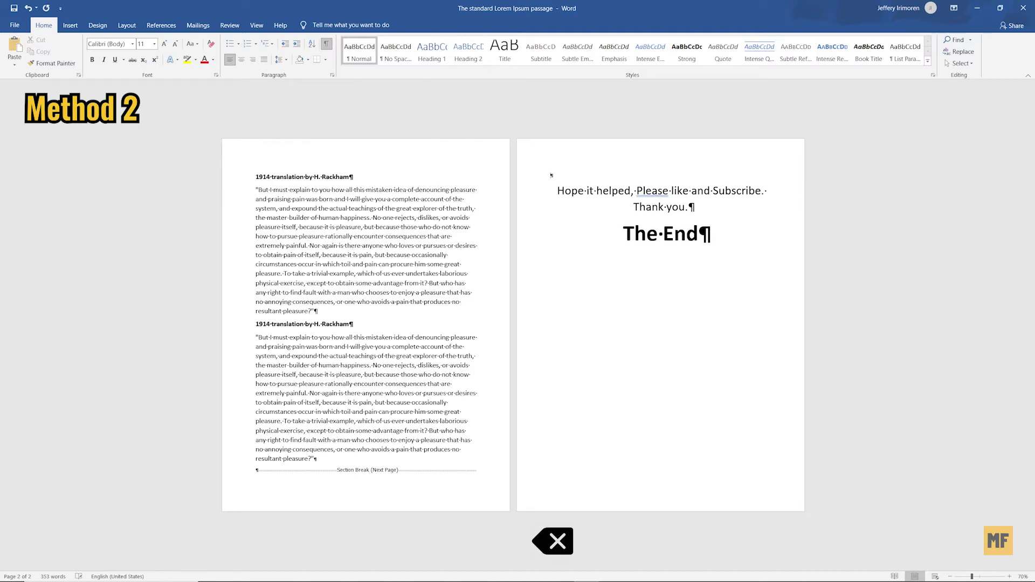
key(BackSpace)
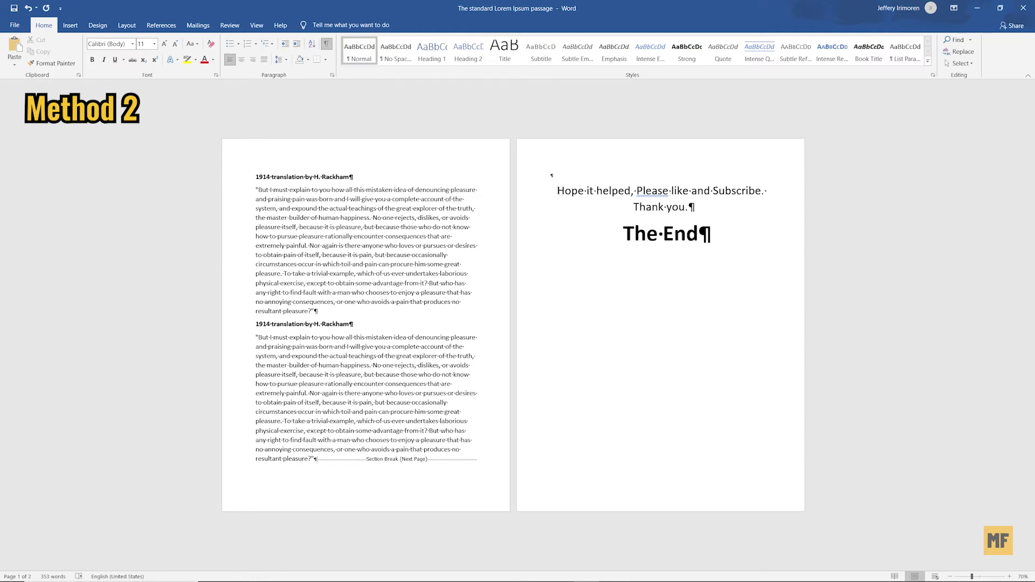
click(593, 258)
Delete the leftover empty paragraph and the Section Break (Next Page) ending page one.
key(ctrl+x)
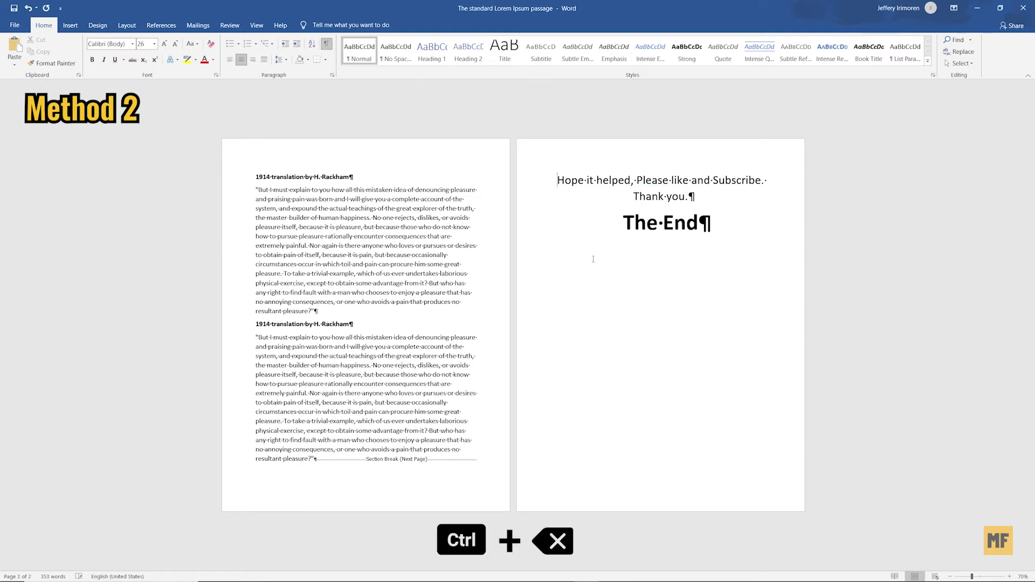
key(BackSpace)
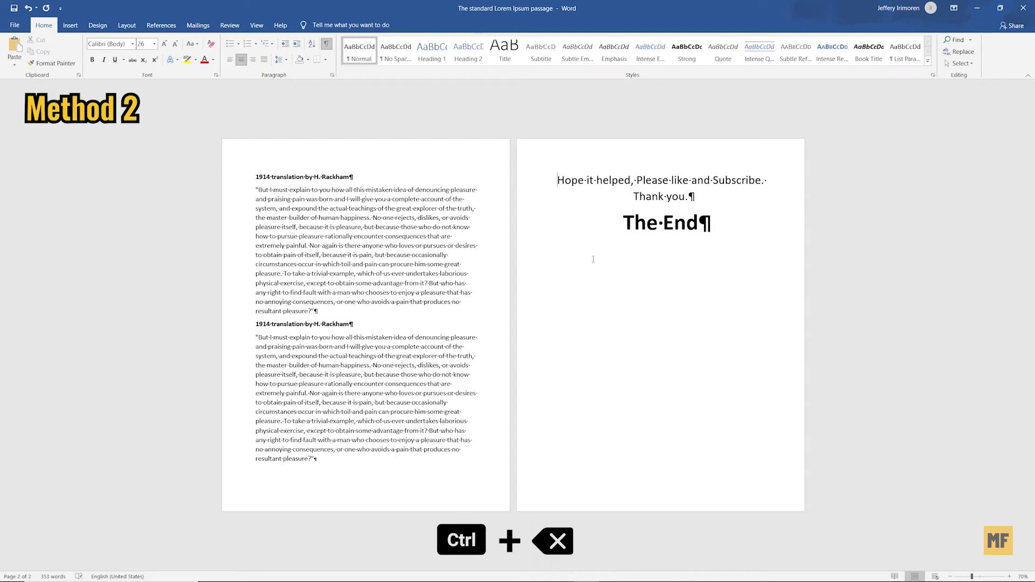